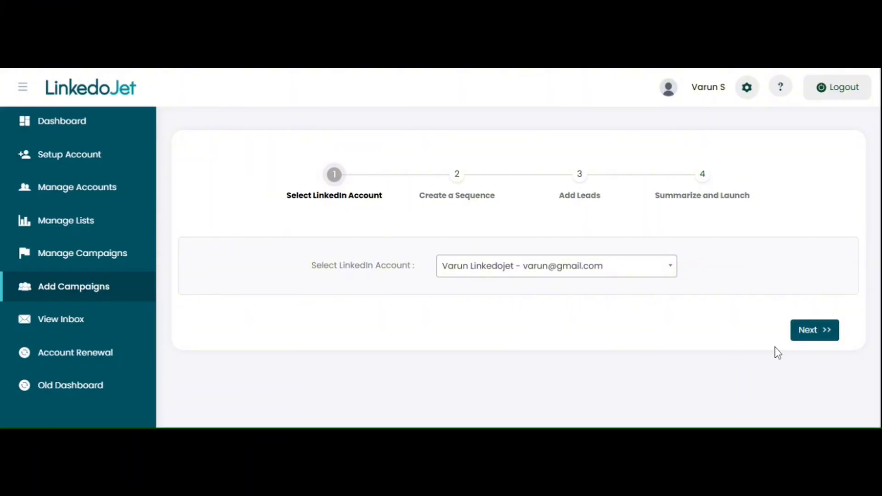
# Continue with the chosen LinkedIn account and select Connect Invites as the campaign type
pyautogui.click(813, 340)
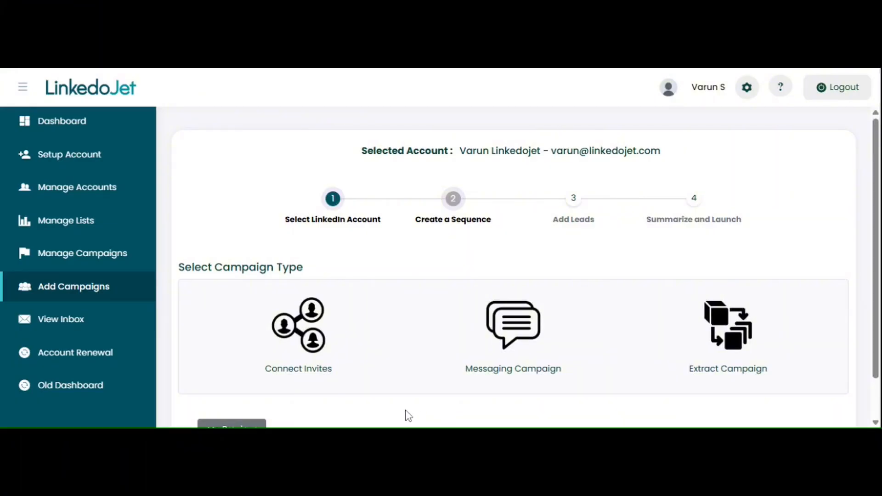
pyautogui.click(296, 338)
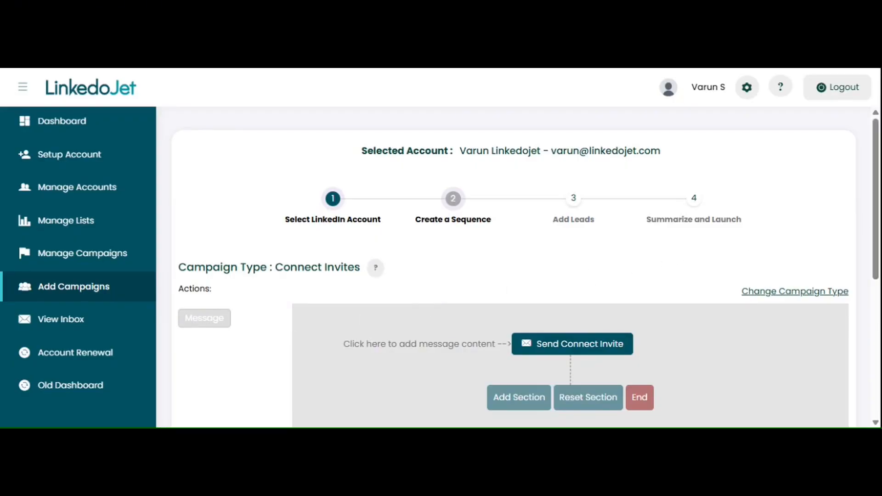
# Fill the Send Connect Invite template with the prepared text starting "Hi [Name], I came across your profile and was impressed by your work"
pyautogui.scroll(-1, 810, 234)
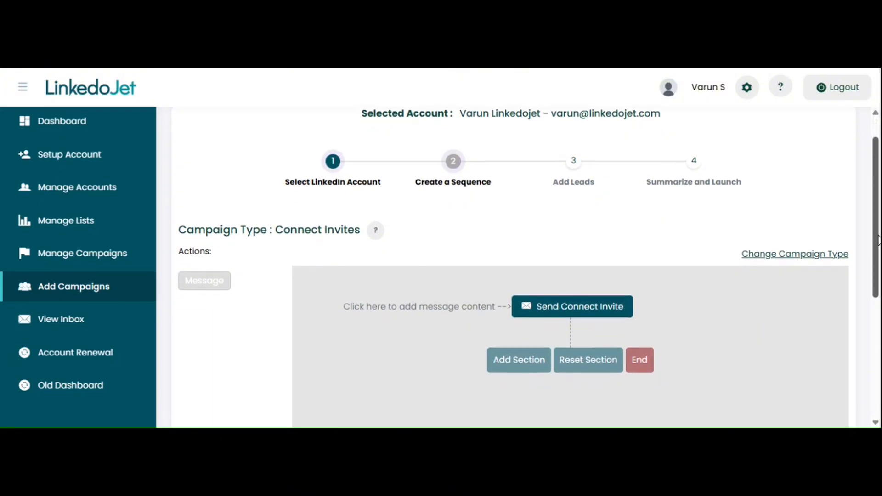
pyautogui.click(590, 311)
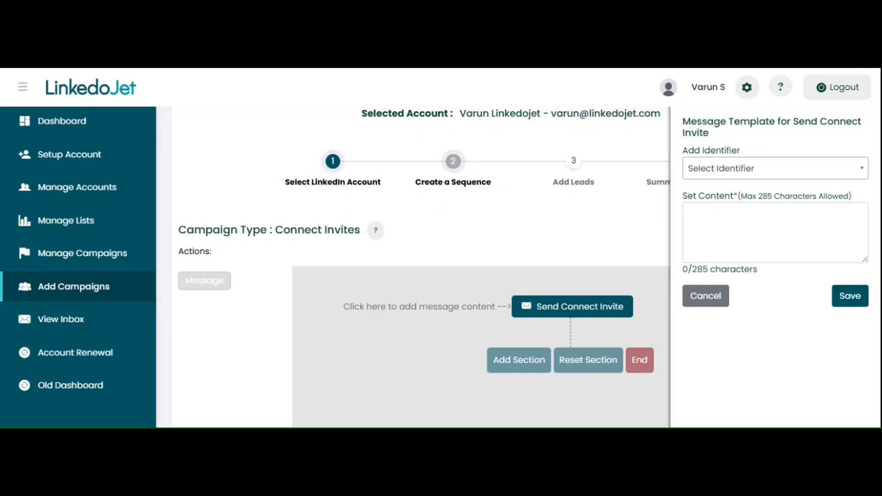
pyautogui.click(775, 232)
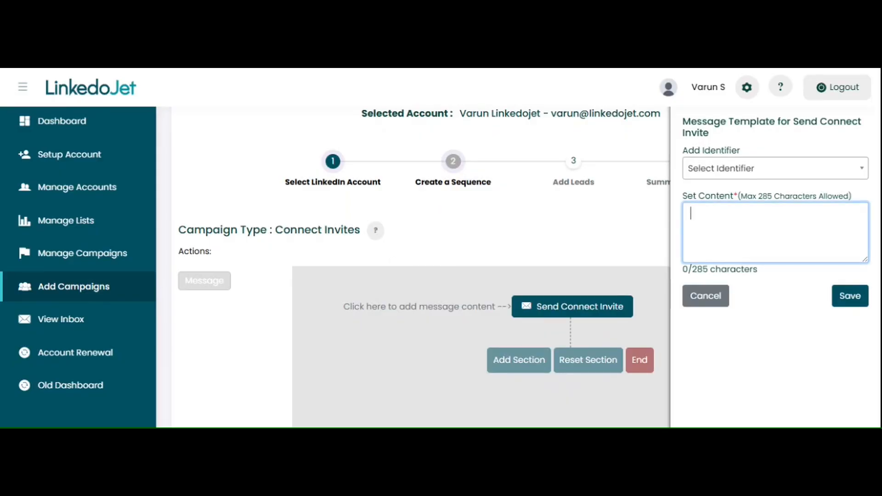
pyautogui.write("Hi [Name], I came across your profile and was impressed by your work in. I'd love to connect and learn more about your experiences.")
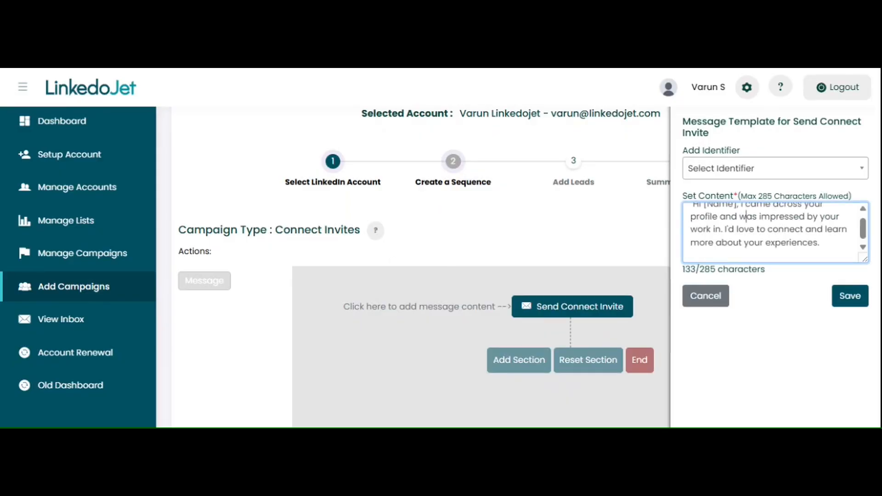
# Replace the [Name] placeholder in the connect invite text with the First Name identifier and save the template
pyautogui.scroll(1, 746, 216)
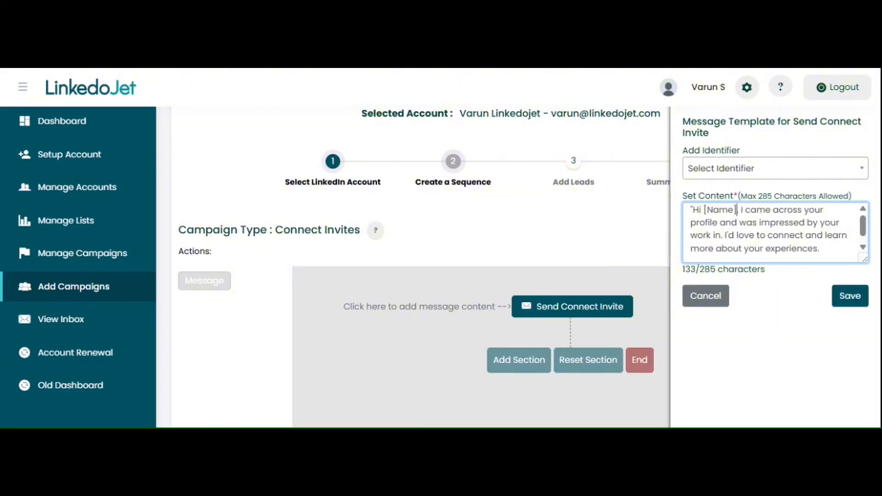
pyautogui.press('BackSpace')
pyautogui.press('BackSpace')
pyautogui.press('BackSpace')
pyautogui.press('BackSpace')
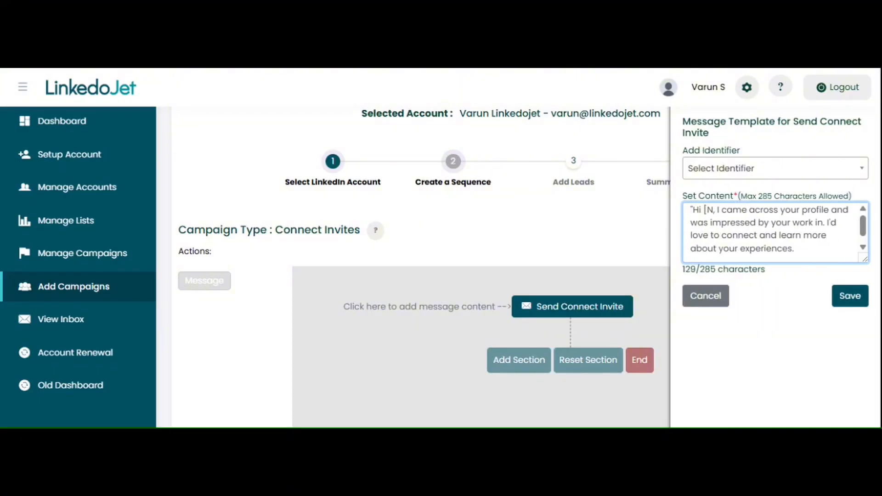
pyautogui.press('BackSpace')
pyautogui.press('BackSpace')
pyautogui.click(738, 174)
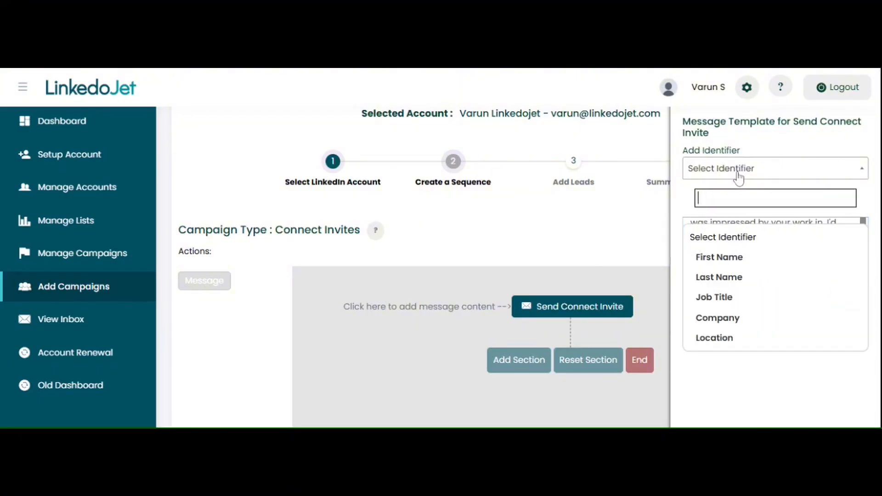
pyautogui.click(729, 257)
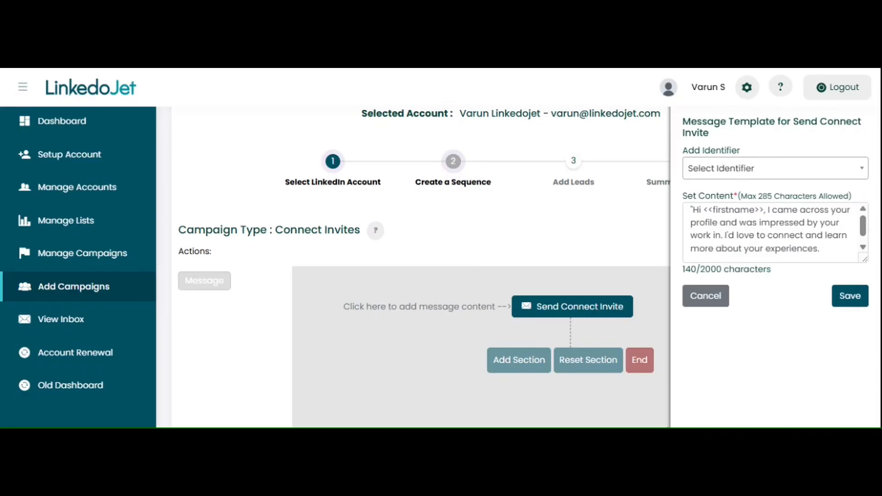
pyautogui.click(847, 296)
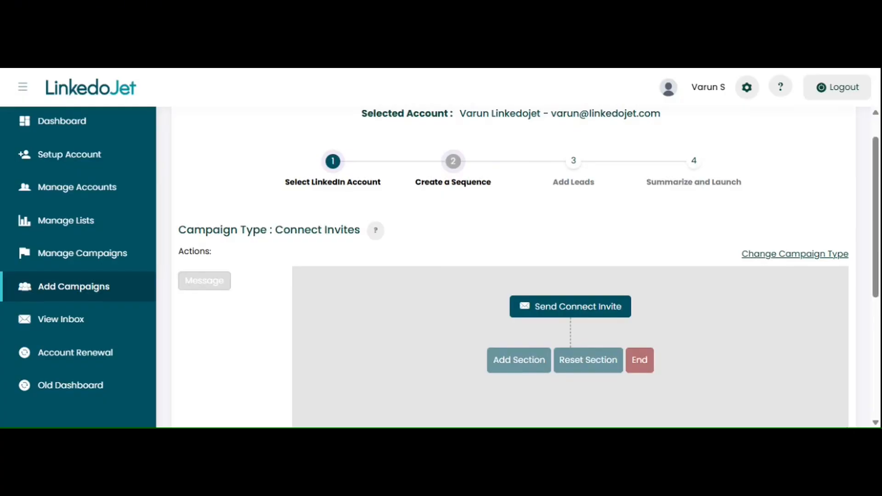
# Add a Message section after the connect invite and fill its content with the prepared text starting "Hi [Name], thanks for connecting!"
pyautogui.click(515, 366)
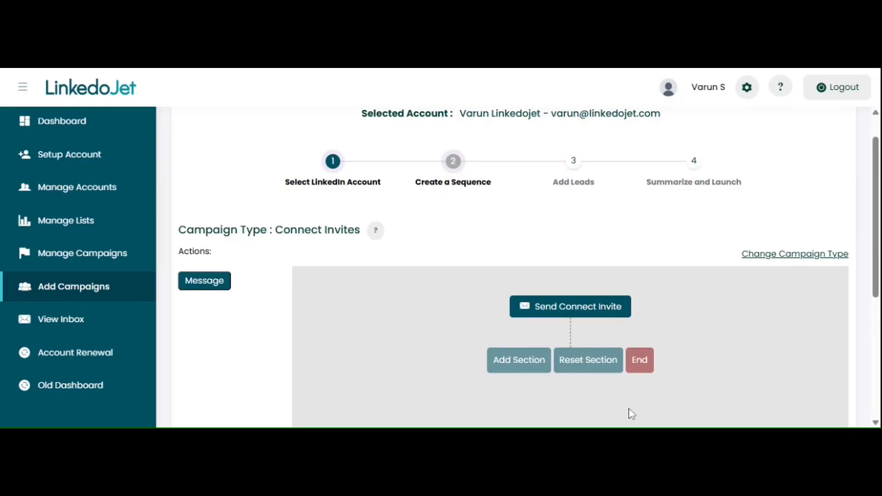
pyautogui.click(204, 281)
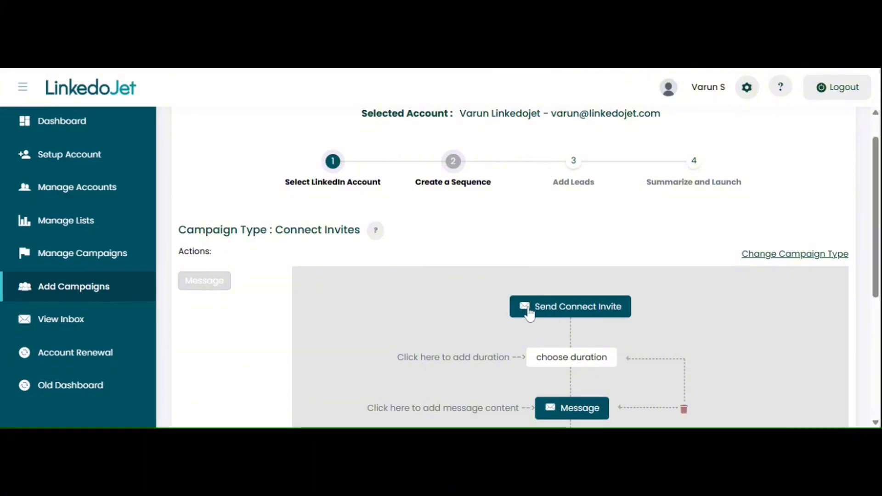
pyautogui.click(581, 413)
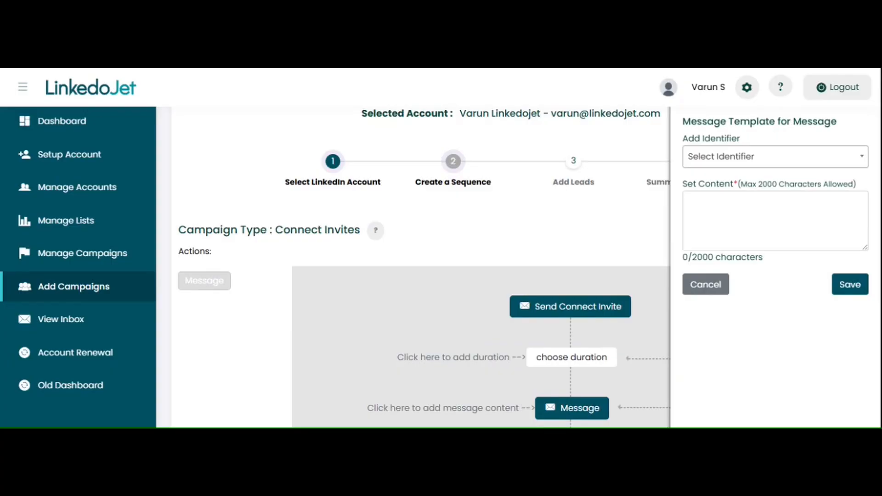
pyautogui.click(775, 221)
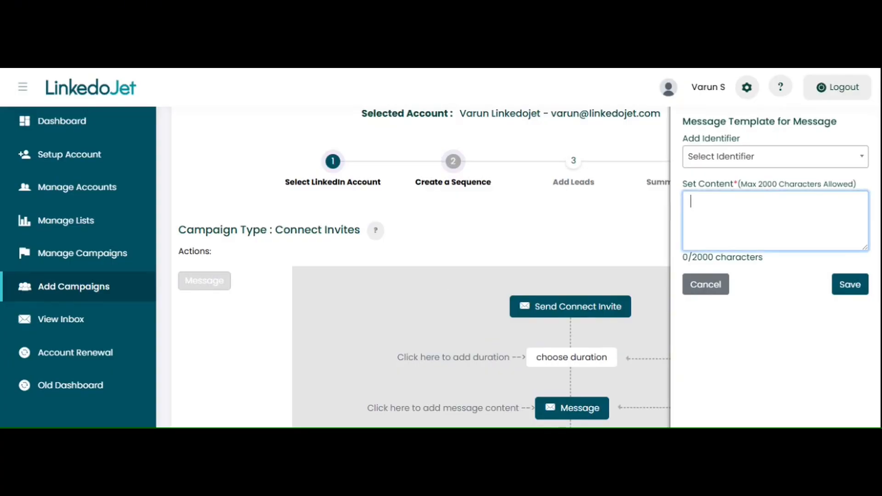
pyautogui.write("Hi [Name], thanks for connecting! I'm glad to have you in my network. Feel free to reach out if you'd like to discuss AI revolution or just connect.")
pyautogui.click(720, 205)
pyautogui.click(691, 195)
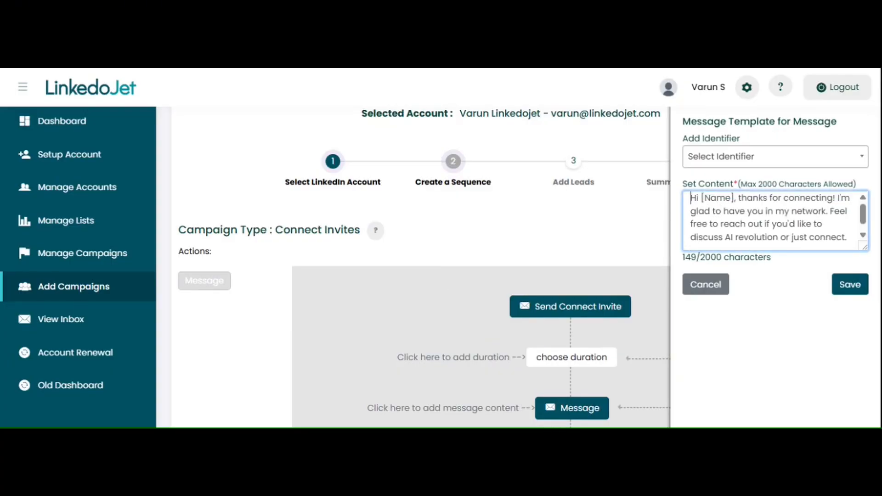
# Replace the [Name] placeholder in the follow-up message with the First Name identifier and save the message template
pyautogui.click(735, 198)
pyautogui.press('BackSpace')
pyautogui.press('BackSpace')
pyautogui.press('BackSpace')
pyautogui.press('BackSpace')
pyautogui.press('BackSpace')
pyautogui.press('BackSpace')
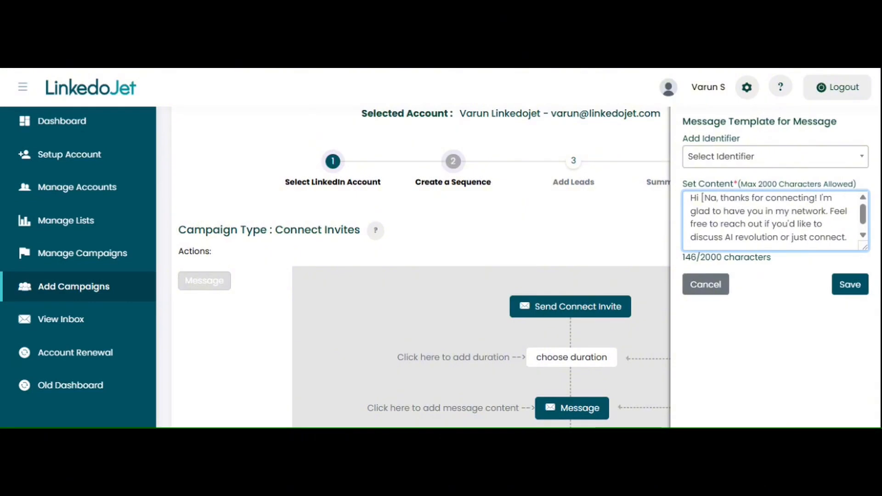
pyautogui.click(732, 165)
pyautogui.click(731, 250)
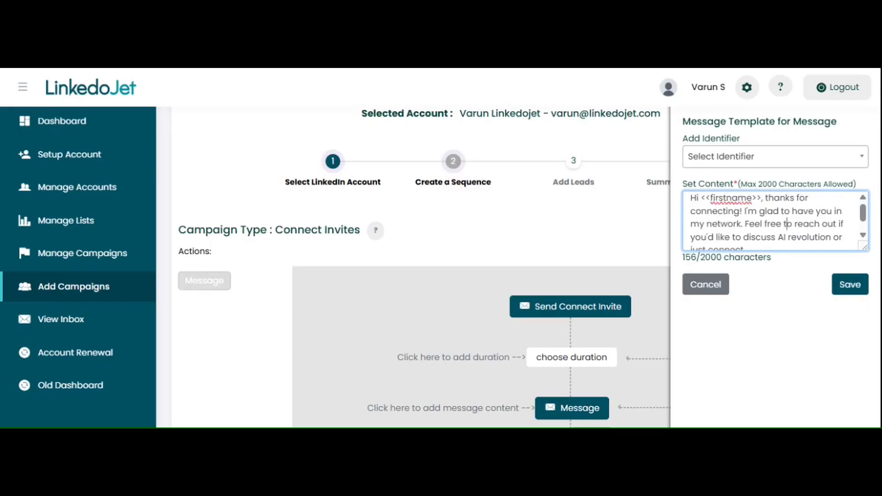
pyautogui.click(850, 288)
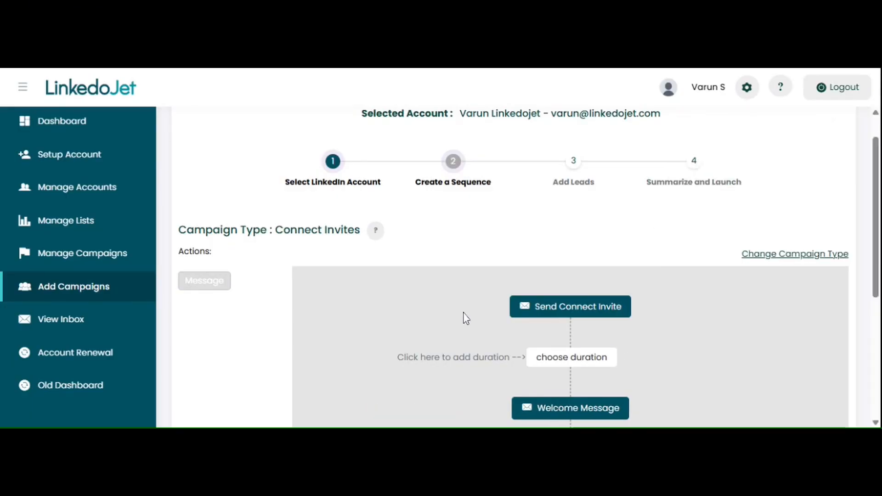
# Set the duration between the connect invite and the welcome message to 1 day and save it
pyautogui.scroll(-2, 463, 319)
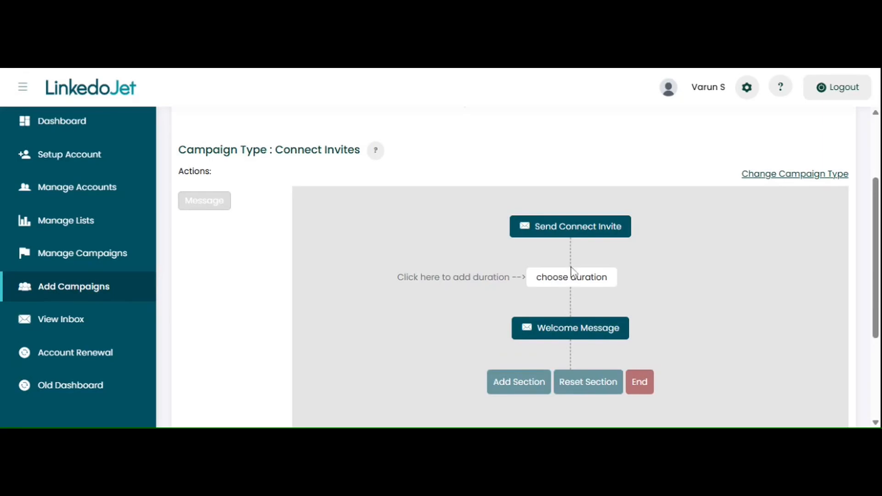
pyautogui.click(574, 286)
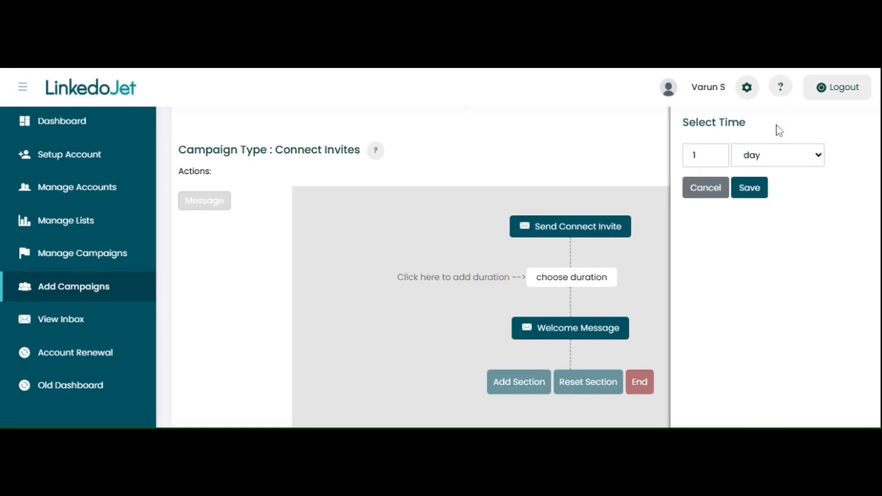
pyautogui.click(747, 188)
# End the sequence after the welcome message and continue to the Add Leads stage
pyautogui.scroll(-1, 686, 246)
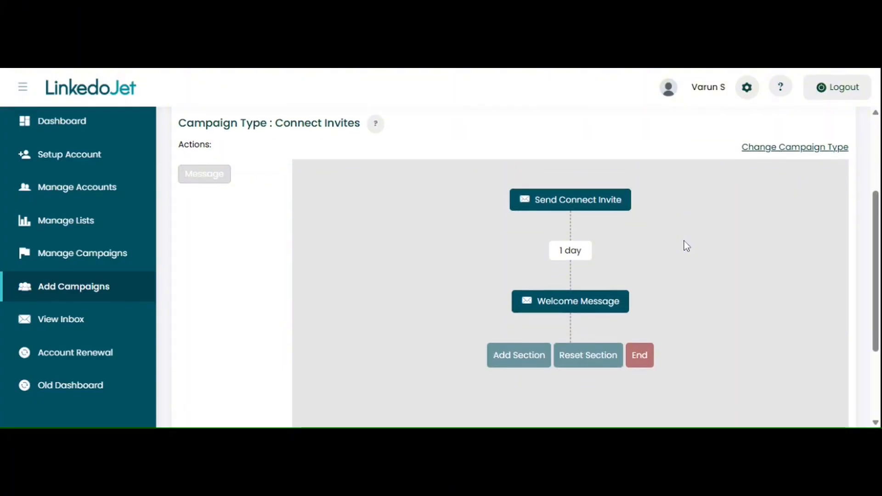
pyautogui.scroll(-2, 684, 241)
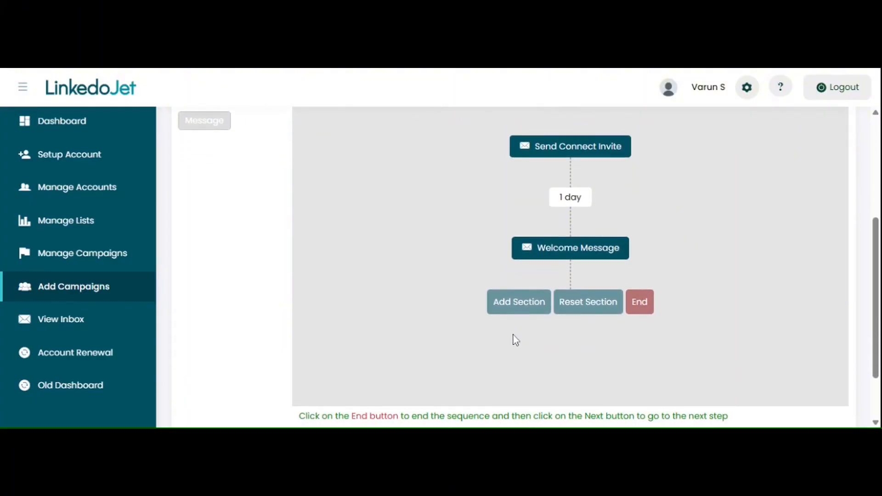
pyautogui.click(642, 304)
pyautogui.scroll(-2, 714, 336)
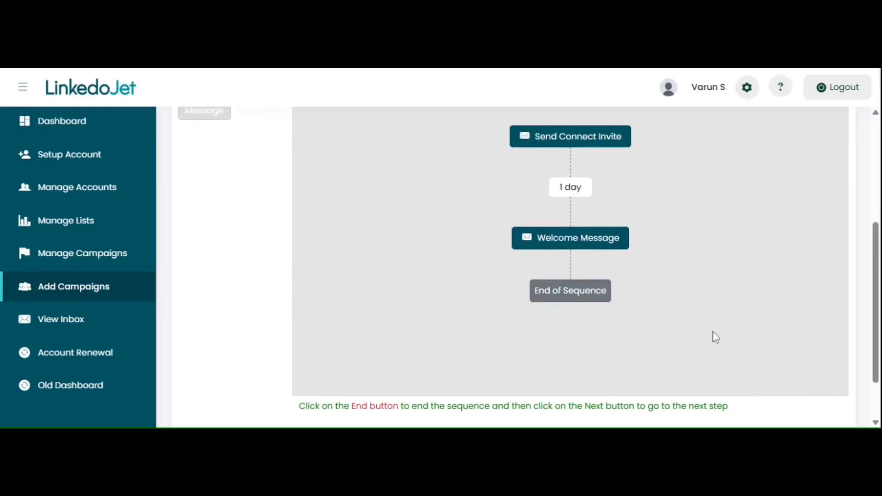
pyautogui.scroll(-1, 715, 337)
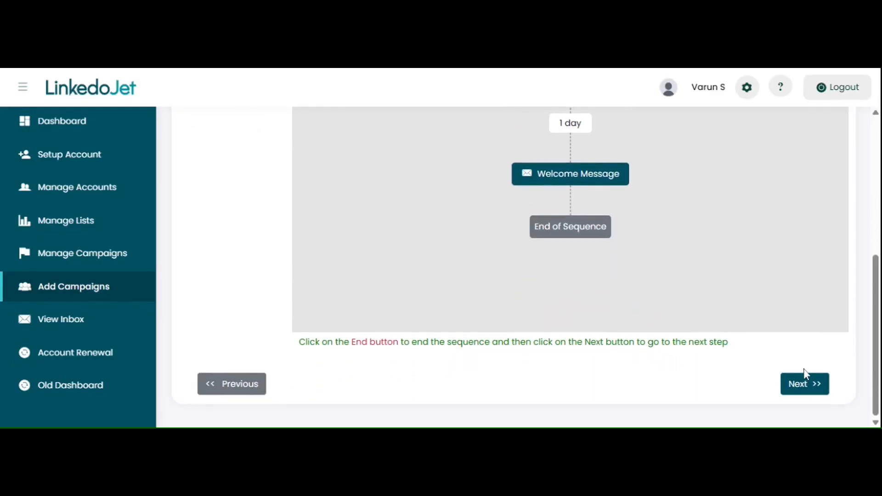
pyautogui.click(803, 386)
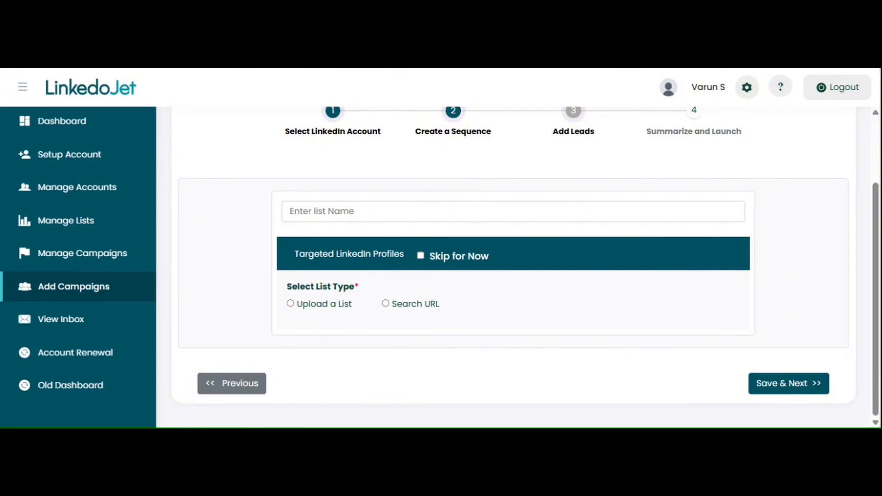
# Choose Upload a List as the list type and upload the file target list1.xlsx
pyautogui.click(293, 306)
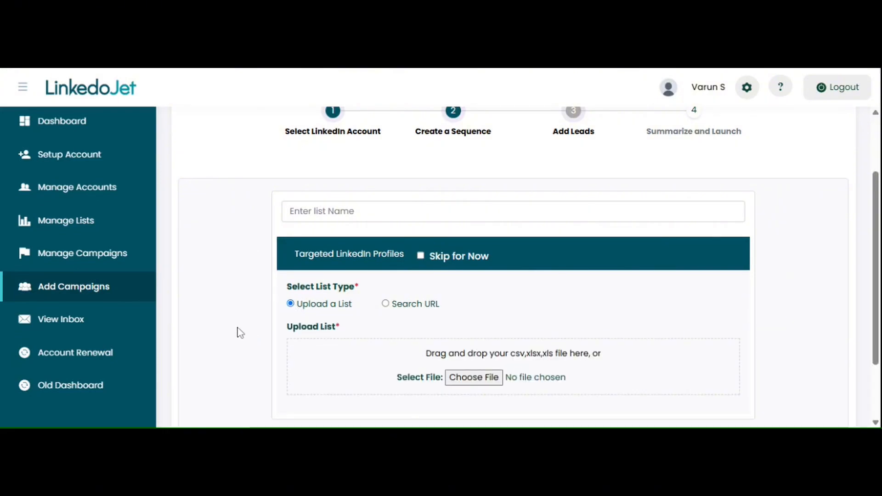
pyautogui.scroll(-1, 239, 331)
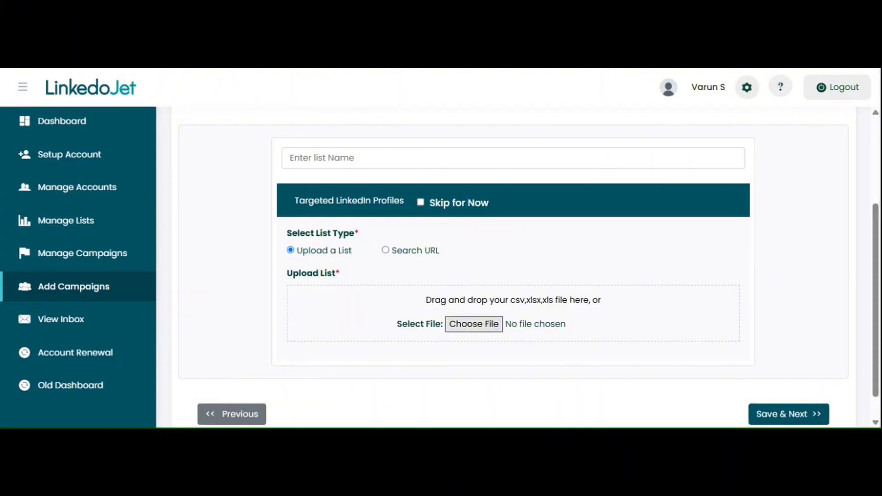
pyautogui.doubleClick(251, 276)
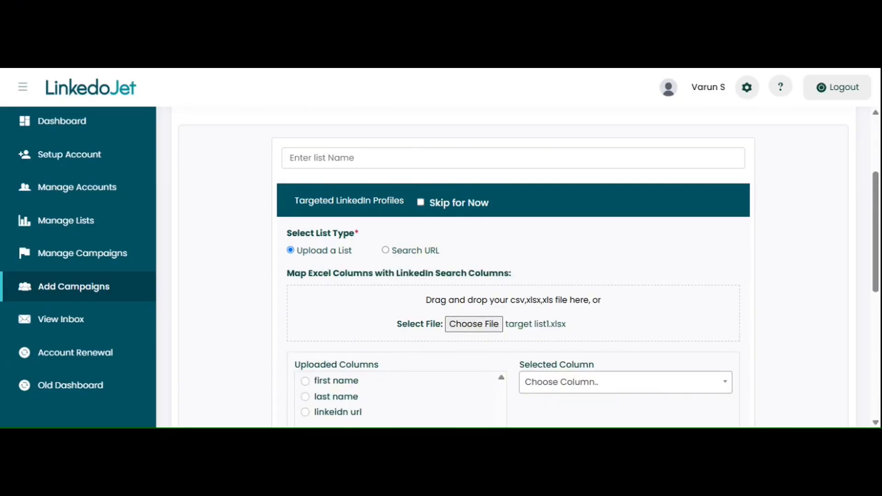
# Map the uploaded "first name" column to First Name and the "last name" column to Last Name
pyautogui.scroll(-3, 388, 279)
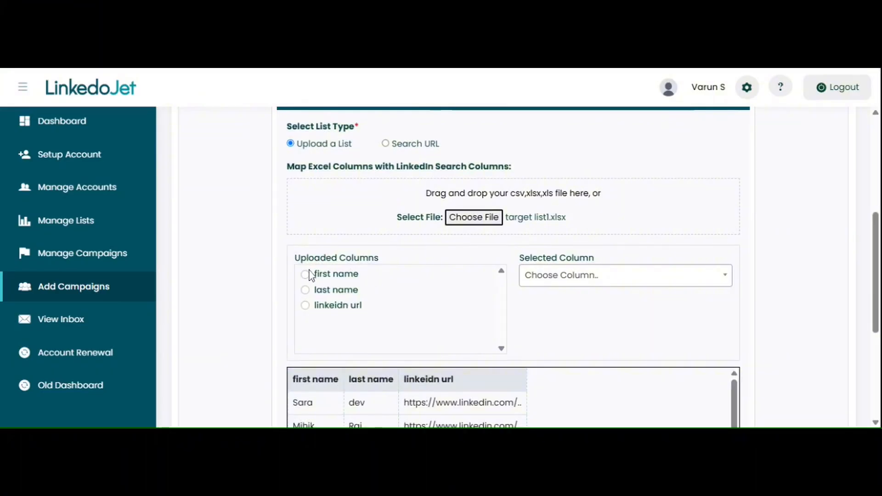
pyautogui.click(306, 275)
pyautogui.click(549, 278)
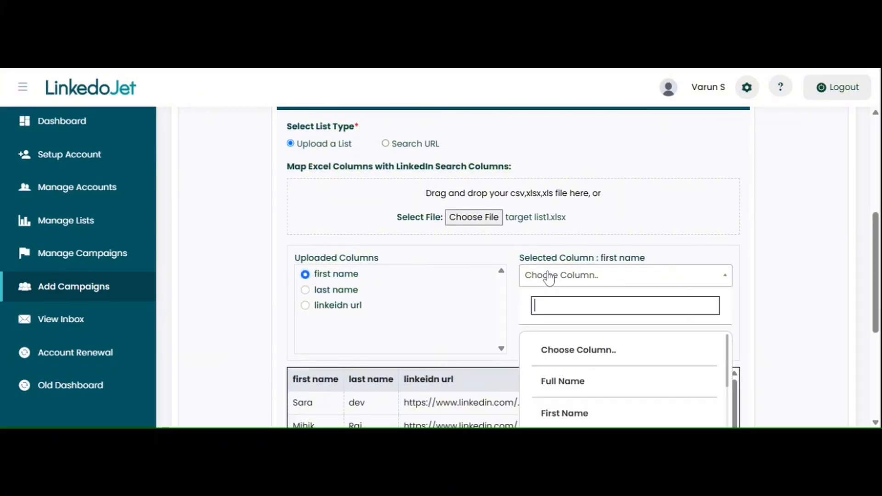
pyautogui.click(572, 414)
pyautogui.scroll(-2, 268, 329)
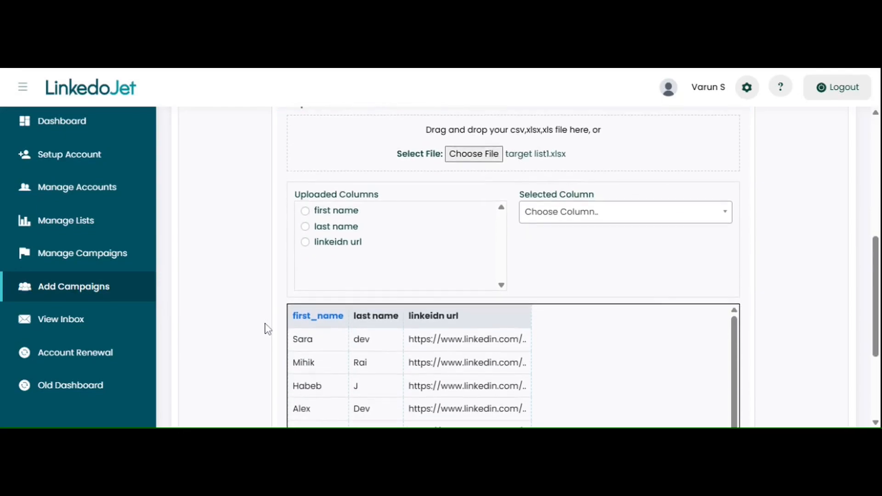
pyautogui.click(307, 212)
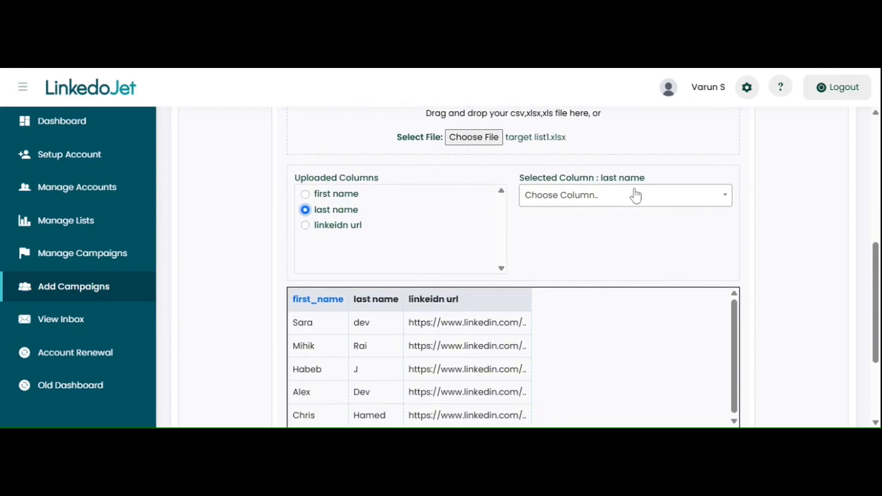
pyautogui.click(636, 195)
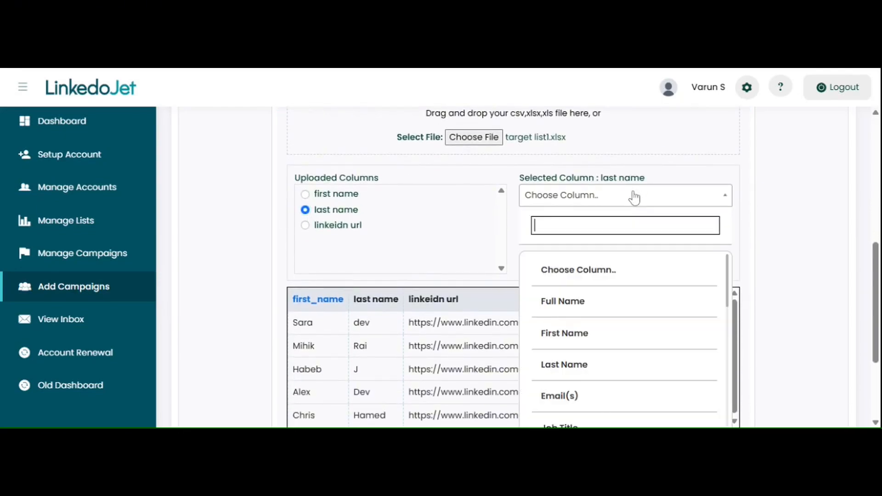
pyautogui.click(585, 375)
# Map the uploaded "linkeidn url" column to LinkedIn URL
pyautogui.click(306, 230)
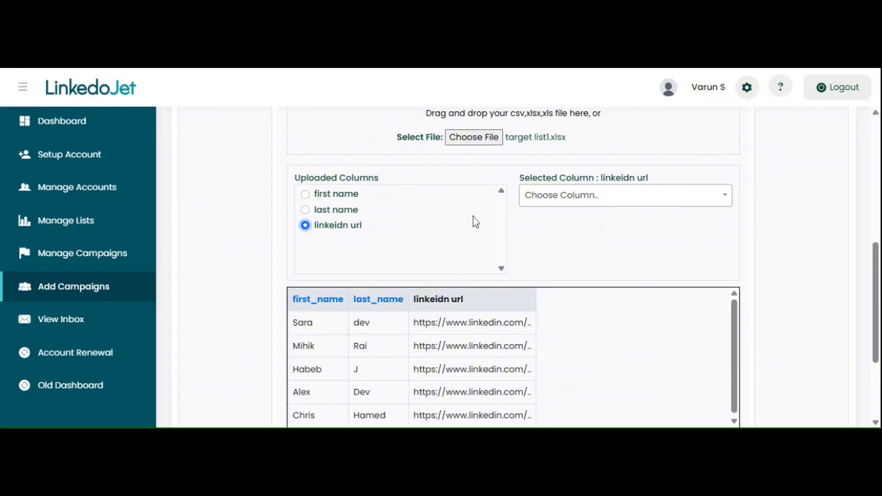
pyautogui.click(612, 196)
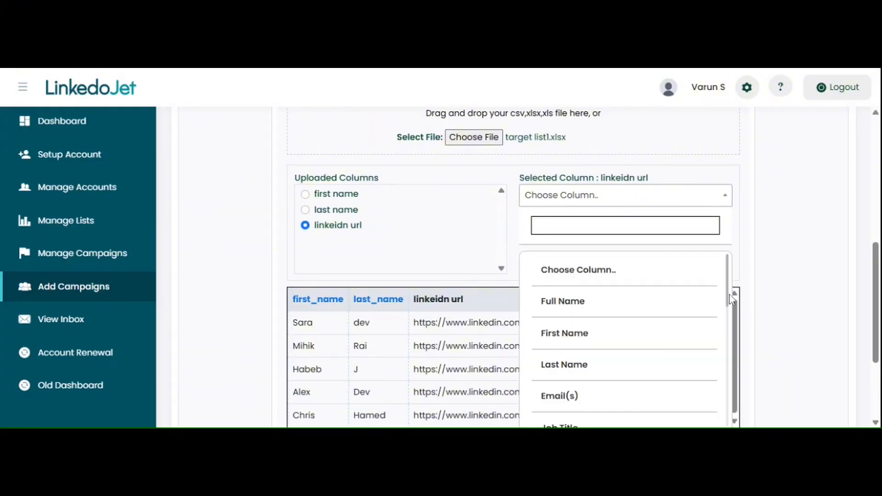
pyautogui.moveTo(729, 296); pyautogui.dragTo(740, 408)
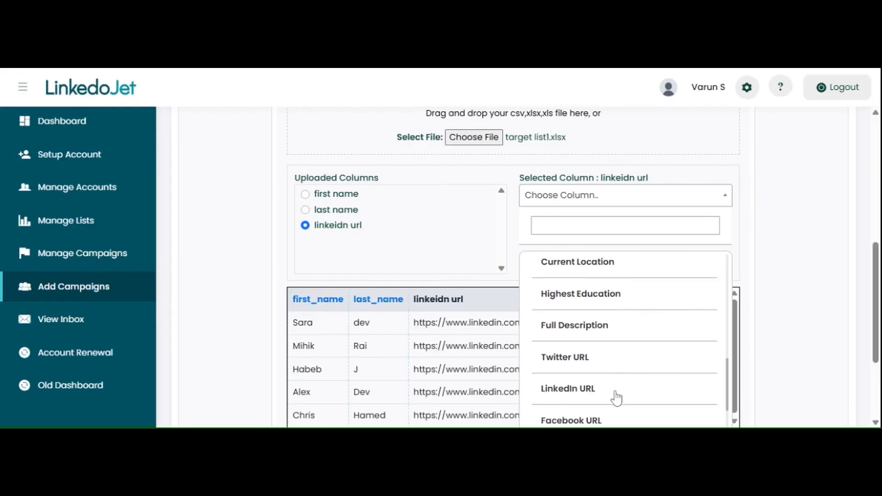
pyautogui.click(616, 390)
# Change the targeted profiles' list type to Search URL
pyautogui.scroll(-3, 772, 282)
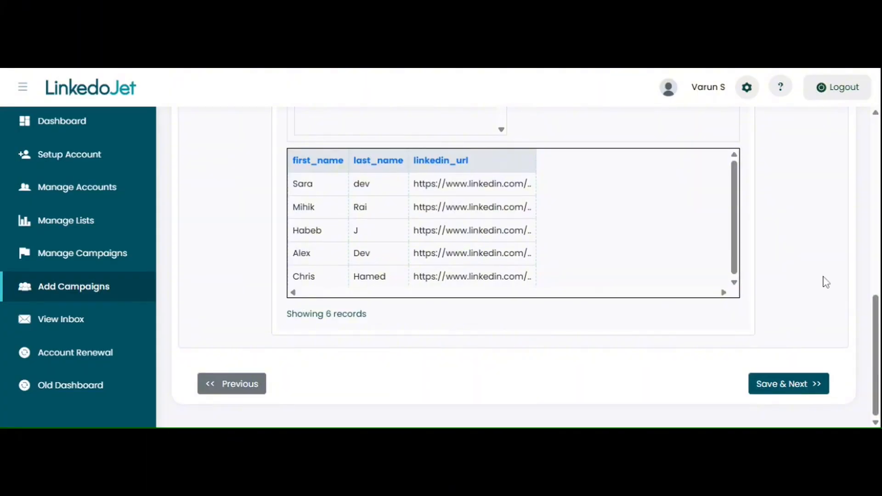
pyautogui.scroll(3, 826, 282)
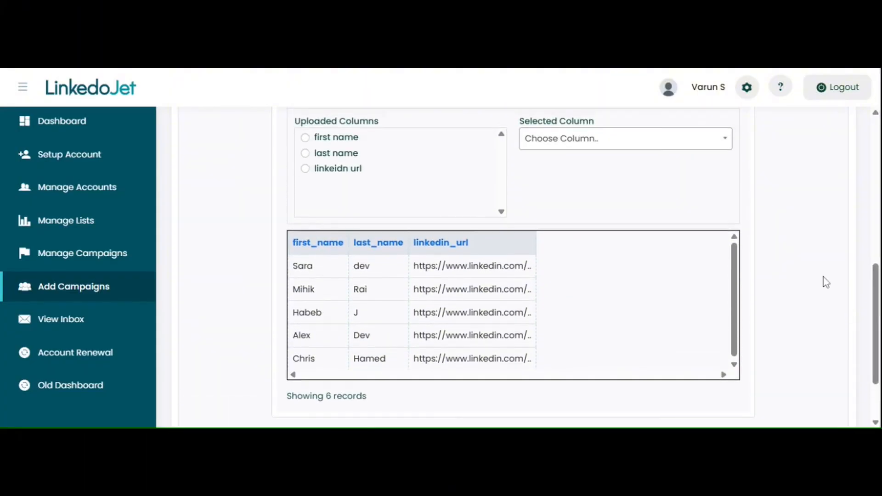
pyautogui.scroll(3, 825, 282)
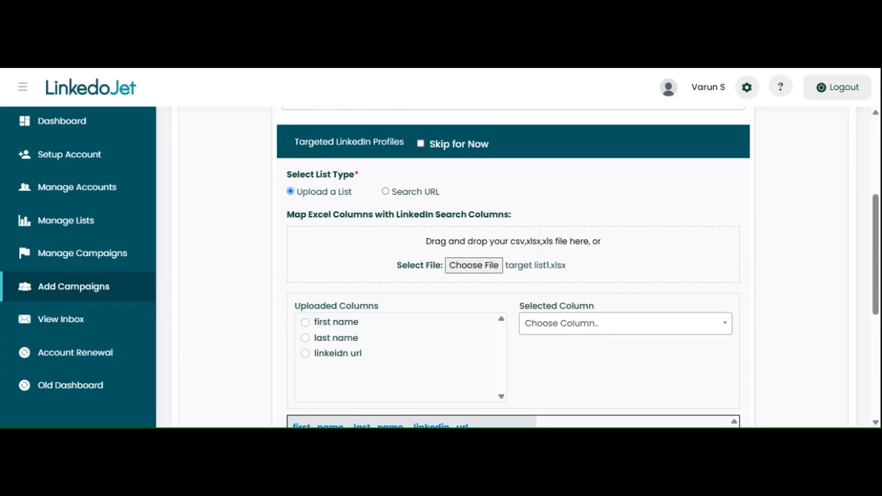
pyautogui.click(384, 191)
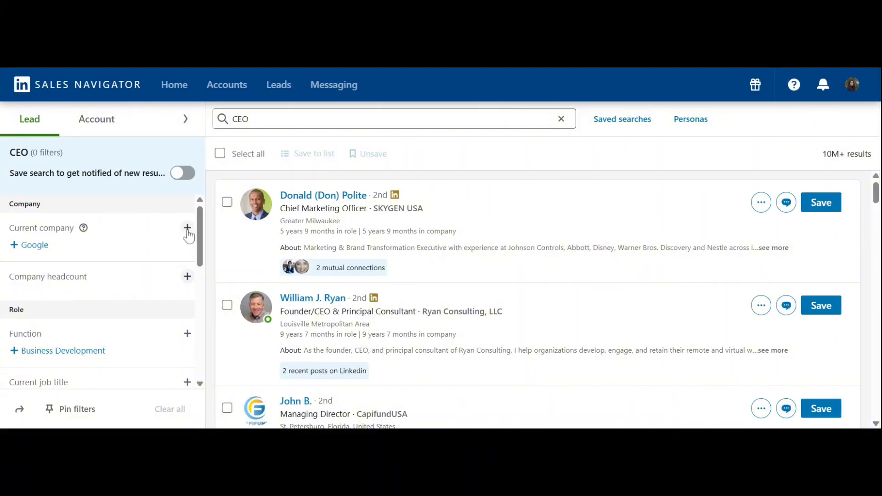
# In LinkedIn Sales Navigator, filter the CEO lead search by company headcount 1-10, geography United Arab Emirates and industry Software Development, and show all filters
pyautogui.click(187, 277)
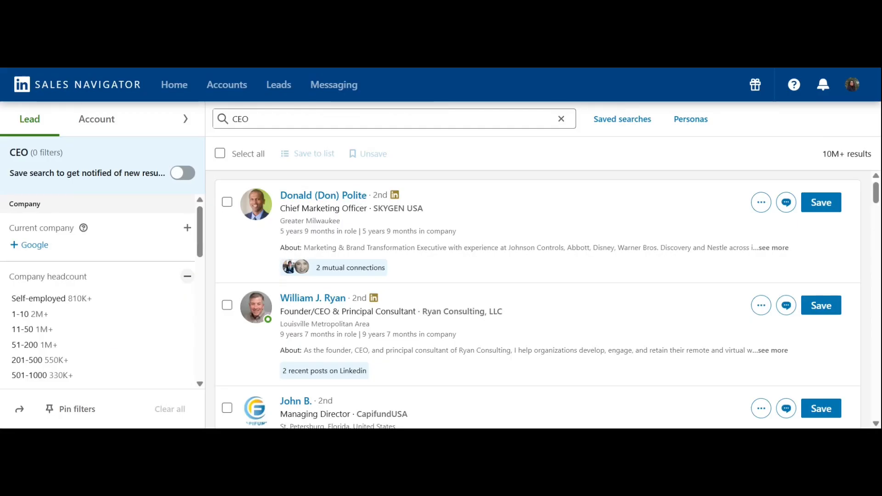
pyautogui.click(36, 314)
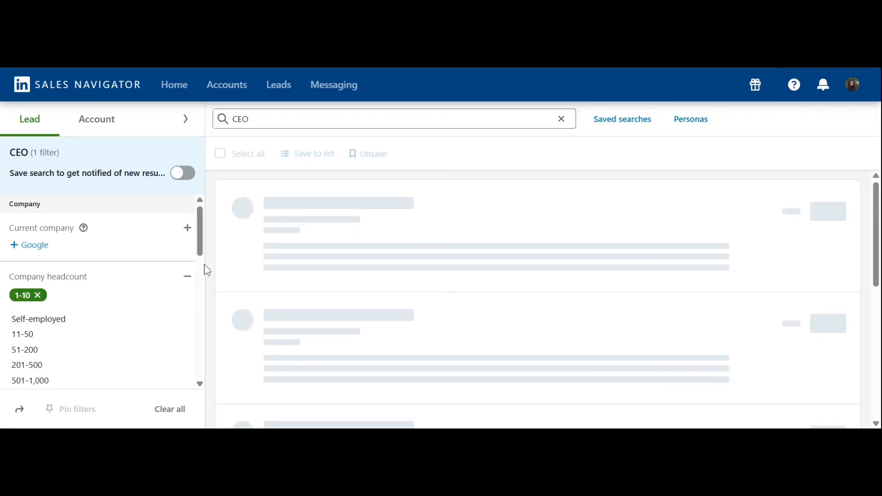
pyautogui.moveTo(199, 250); pyautogui.dragTo(202, 314)
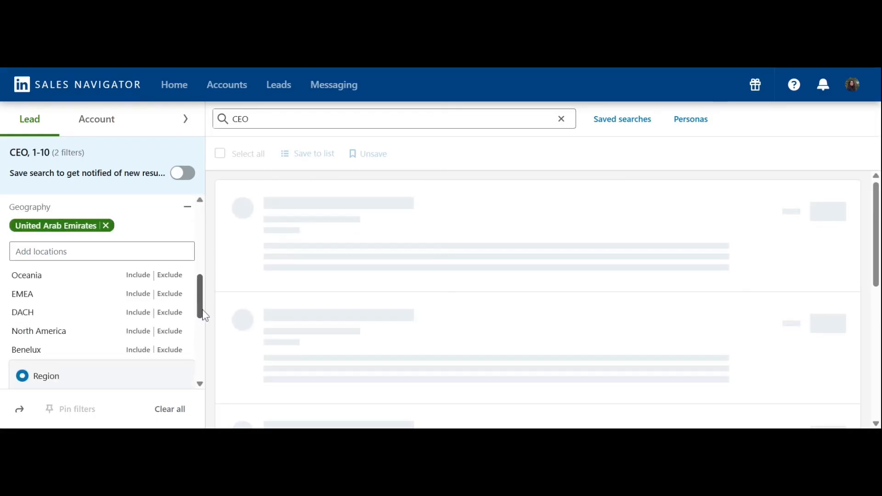
pyautogui.moveTo(202, 313); pyautogui.dragTo(209, 344)
pyautogui.click(188, 312)
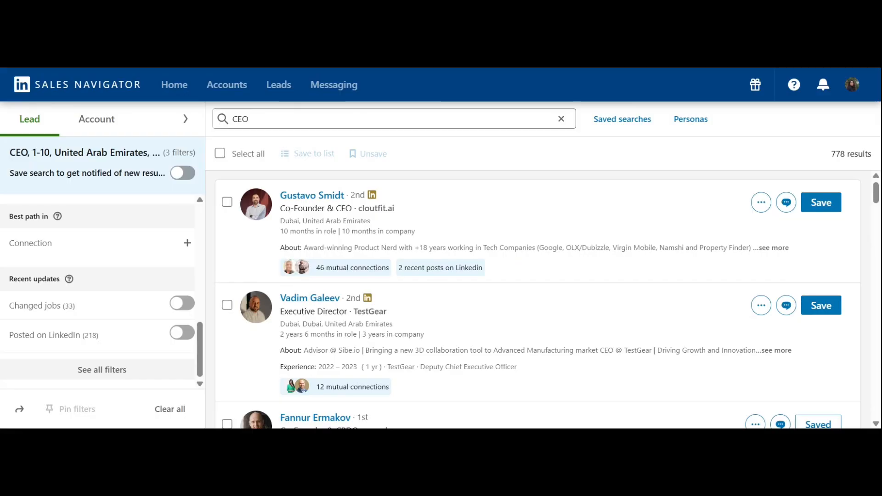
pyautogui.click(102, 370)
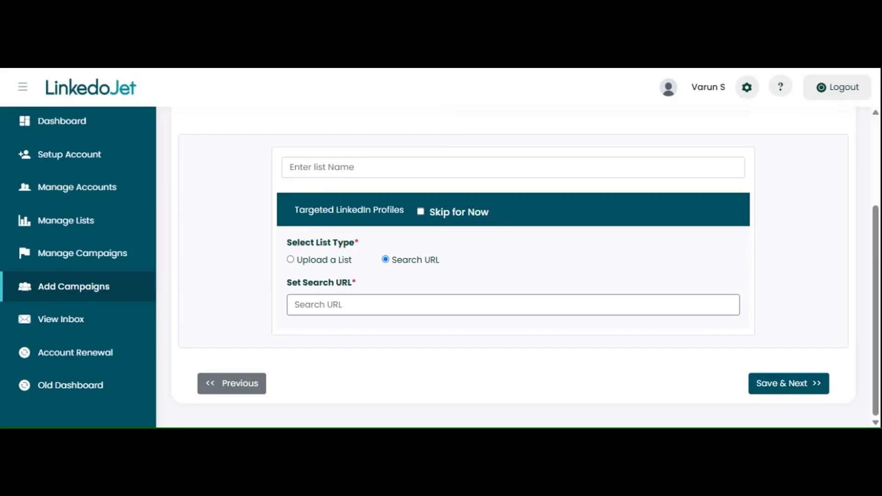
# Back in LinkedoJet, paste the copied LinkedIn people search link as the campaign's search URL
pyautogui.click(356, 304)
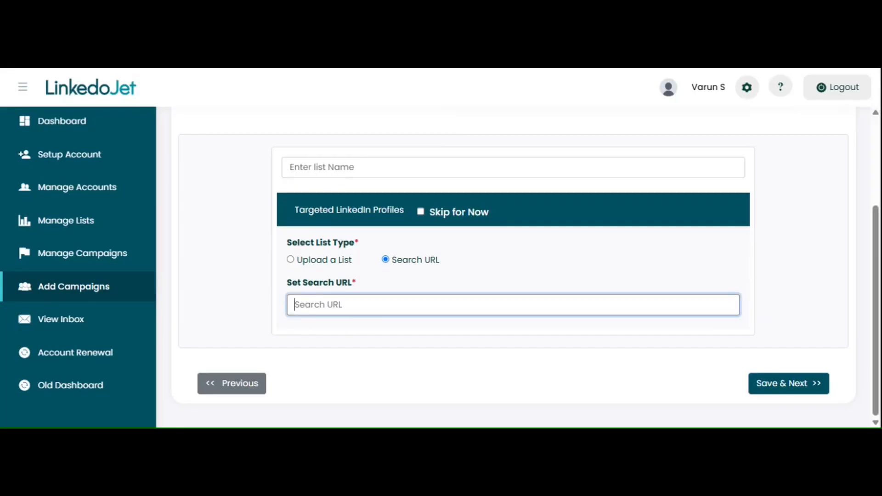
pyautogui.hotkey('ctrl', 'v')
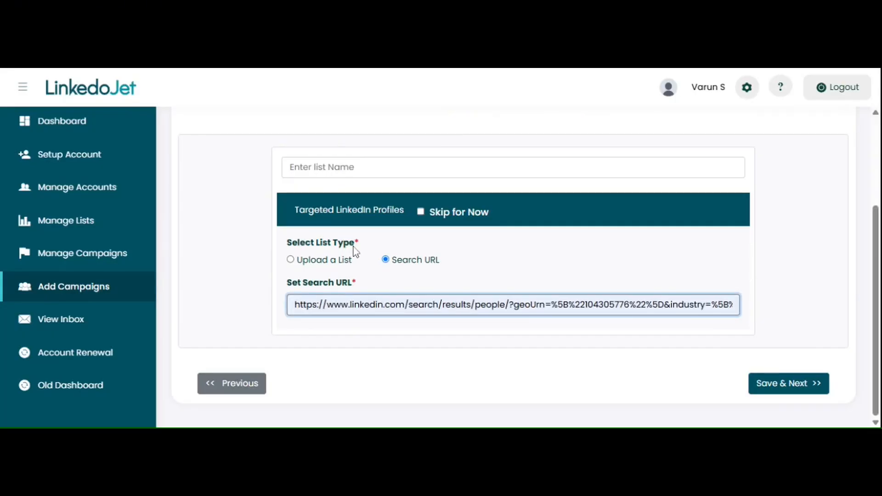
pyautogui.click(220, 260)
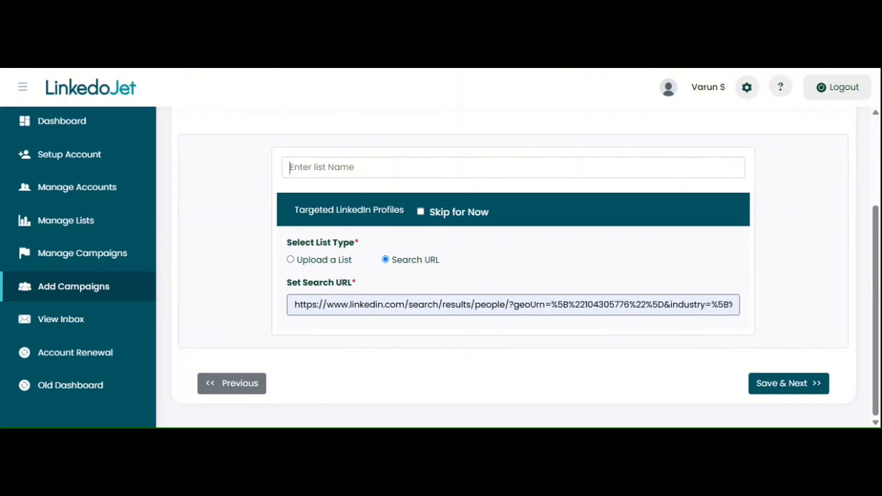
# Name the list UAE APRCAMP, save it and continue to the campaign schedule
pyautogui.click(289, 167)
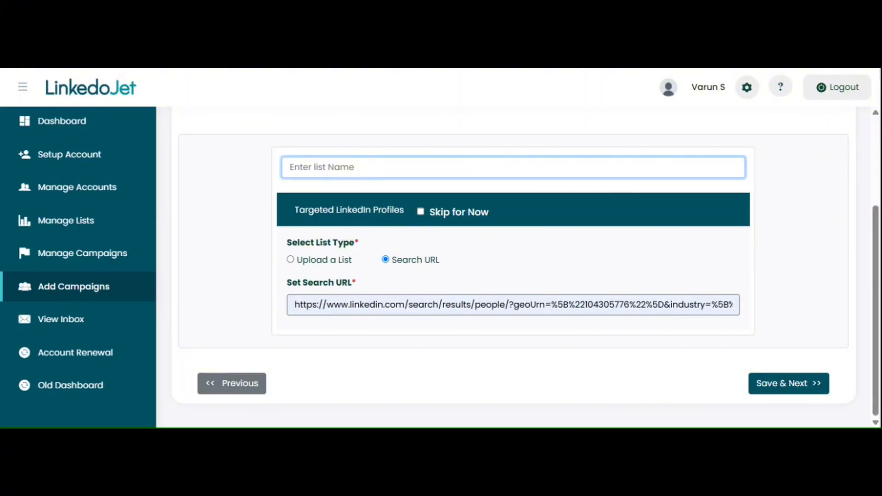
pyautogui.write('UAE APRCAMP')
pyautogui.click(774, 388)
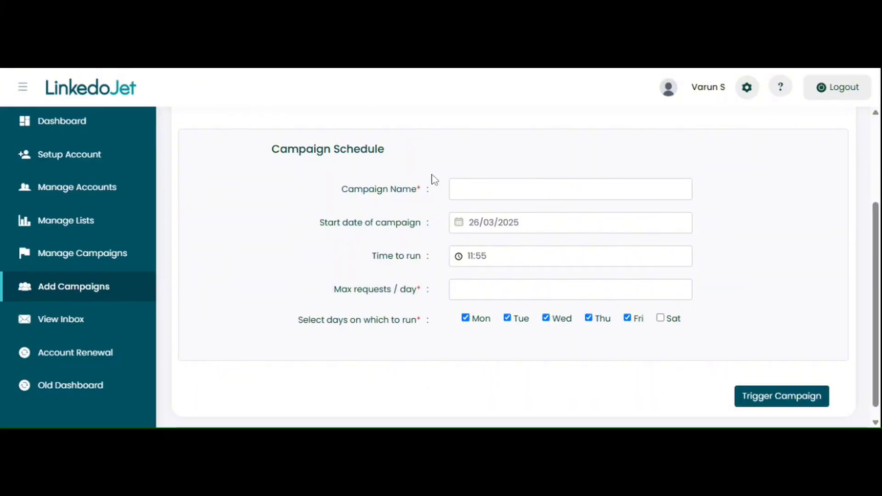
# Name the campaign uAEAPRcamp2 in the campaign schedule
pyautogui.click(570, 189)
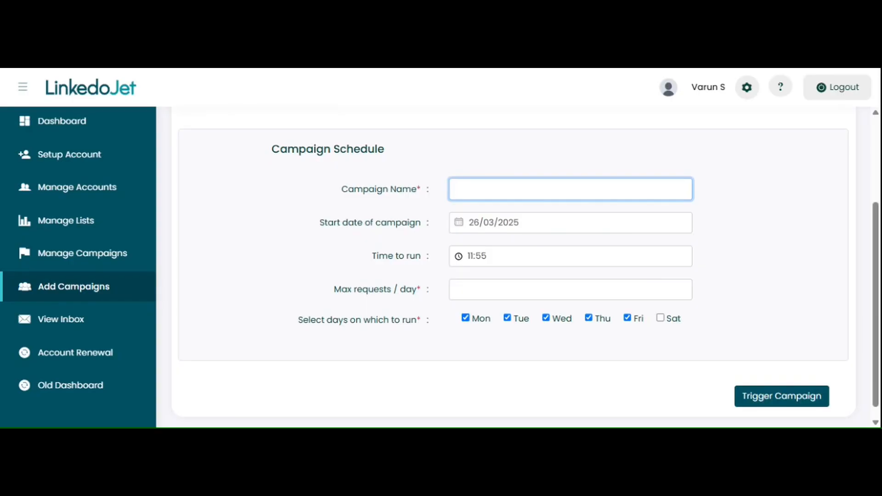
pyautogui.write('uAEAPRcamp2')
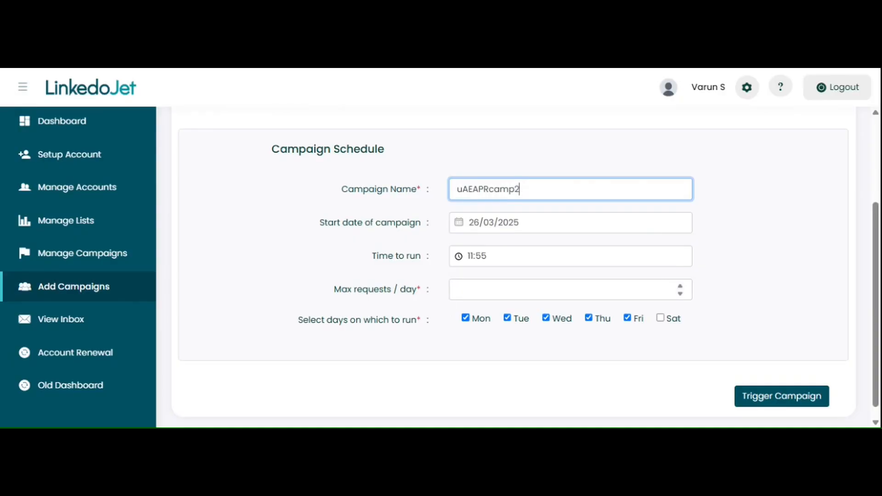
# Set the maximum requests per day to 50 and exclude Friday from the days on which the campaign runs
pyautogui.click(476, 291)
pyautogui.write('50')
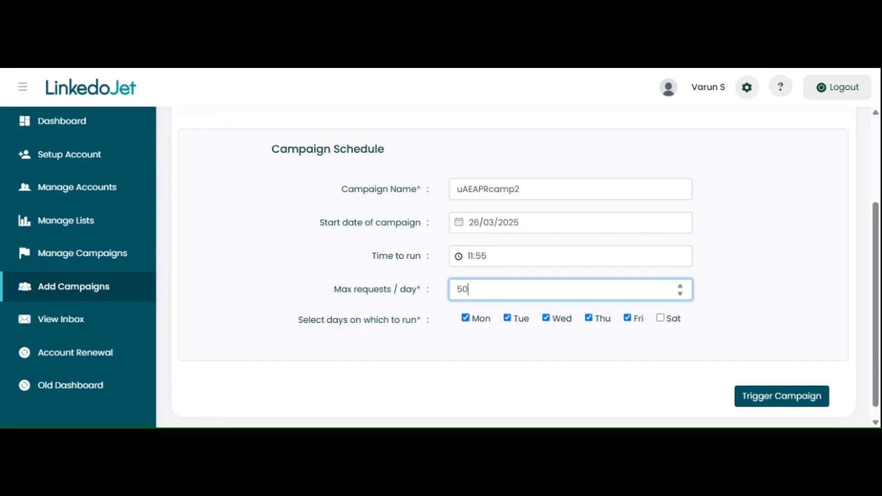
pyautogui.click(627, 318)
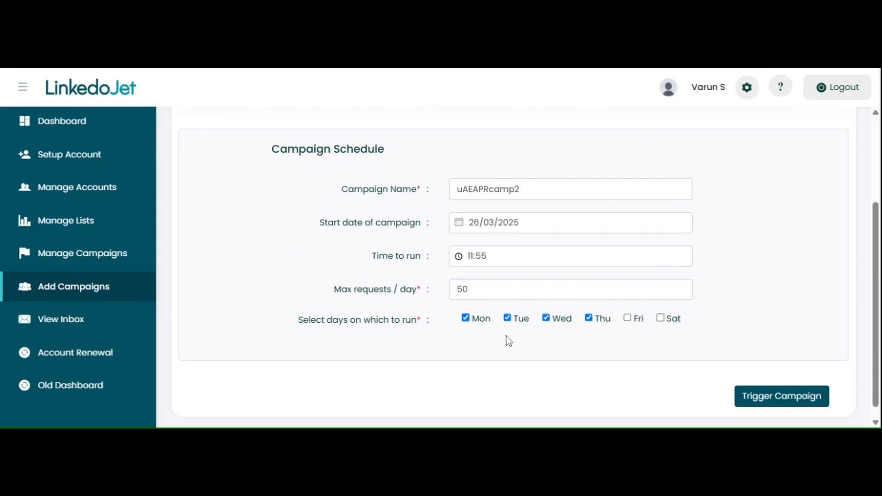